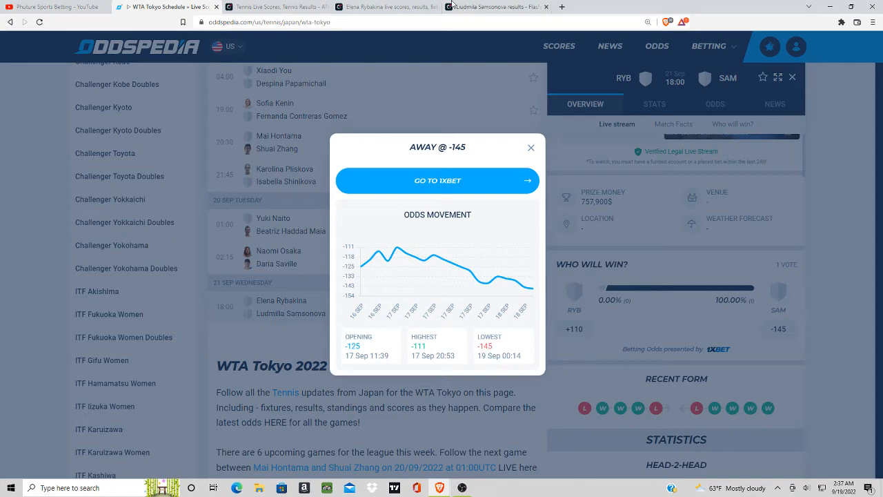
- Flip between Samsonova's results and Rybakina's page, landing on Rybakina's latest singles scores
{"action": "left_click", "coordinate": [493, 7]}
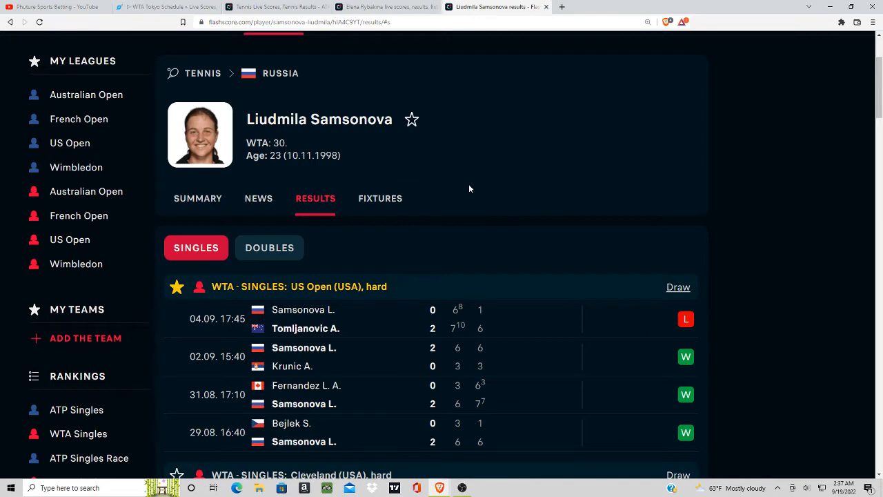
{"action": "left_click", "coordinate": [388, 9]}
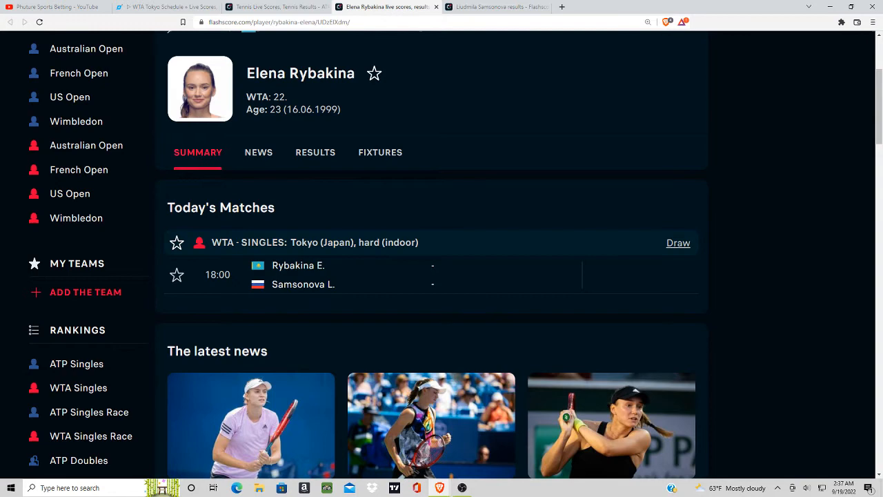
{"action": "left_click", "coordinate": [493, 7]}
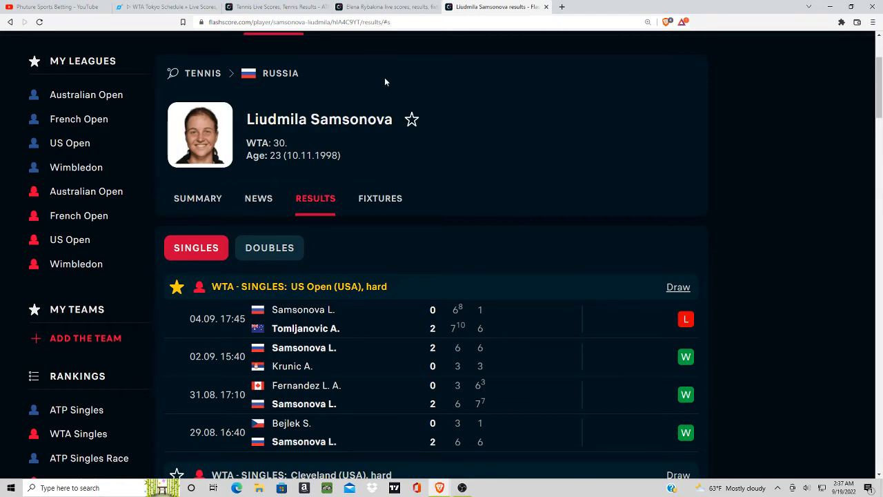
{"action": "left_click", "coordinate": [387, 7]}
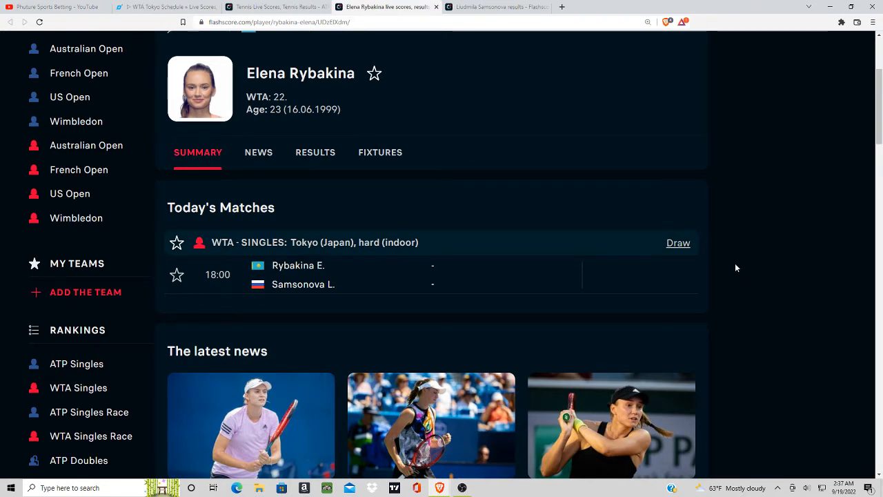
{"action": "scroll", "coordinate": [734, 263], "scroll_direction": "down", "scroll_amount": 2}
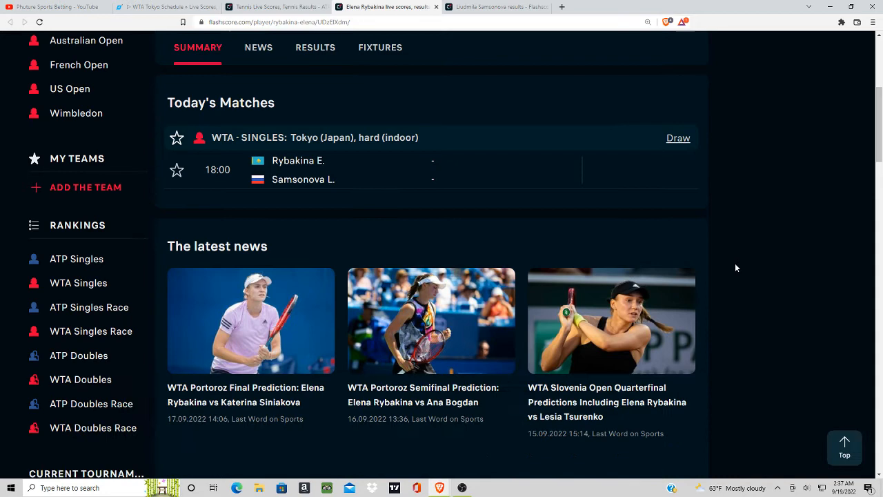
{"action": "scroll", "coordinate": [734, 263], "scroll_direction": "down", "scroll_amount": 4}
{"action": "scroll", "coordinate": [734, 263], "scroll_direction": "down", "scroll_amount": 2}
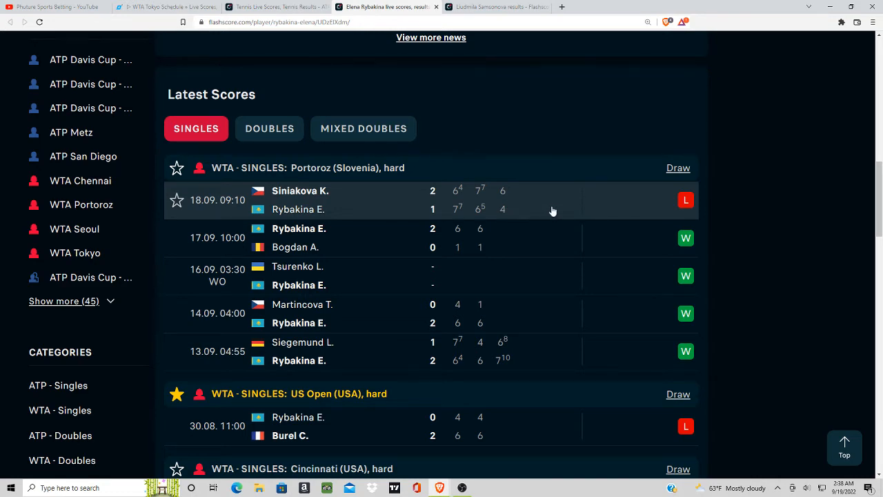
- Bring Samsonova's Flashscore results back up to review her US Open and Cleveland matches
{"action": "key", "text": "ctrl+Tab"}
{"action": "scroll", "coordinate": [751, 247], "scroll_direction": "down", "scroll_amount": 5}
{"action": "scroll", "coordinate": [750, 247], "scroll_direction": "up", "scroll_amount": 3}
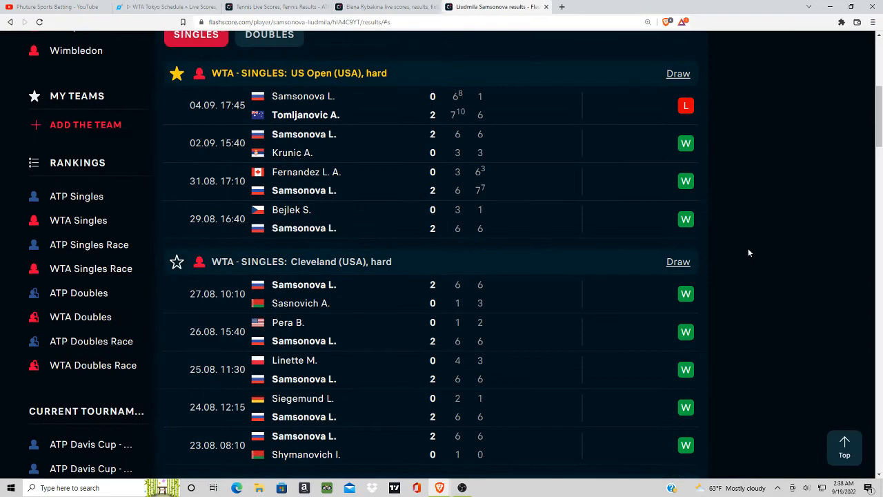
{"action": "scroll", "coordinate": [750, 247], "scroll_direction": "up", "scroll_amount": 3}
{"action": "scroll", "coordinate": [750, 247], "scroll_direction": "down", "scroll_amount": 7}
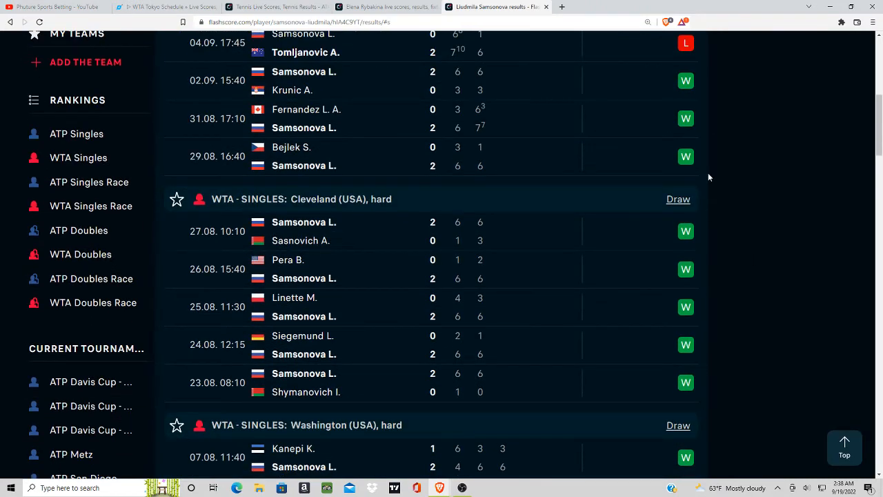
{"action": "scroll", "coordinate": [726, 170], "scroll_direction": "up", "scroll_amount": 3}
{"action": "scroll", "coordinate": [690, 207], "scroll_direction": "up", "scroll_amount": 2}
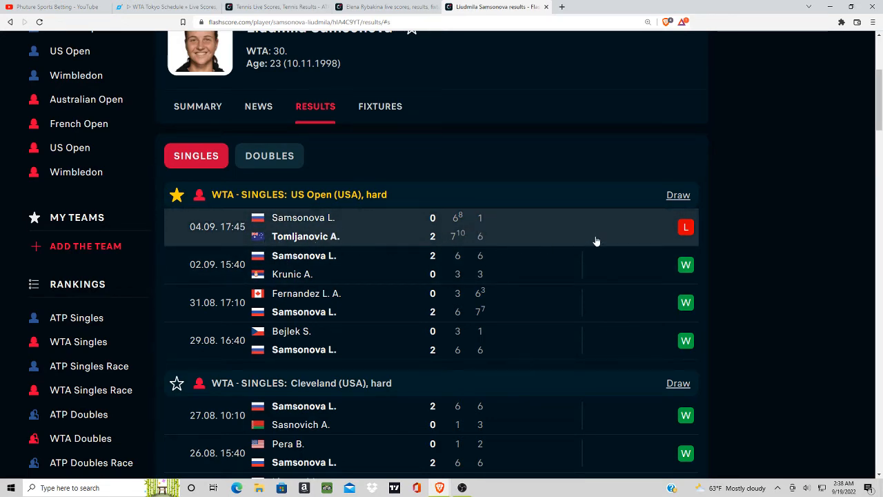
{"action": "scroll", "coordinate": [597, 241], "scroll_direction": "down", "scroll_amount": 2}
{"action": "scroll", "coordinate": [624, 237], "scroll_direction": "up", "scroll_amount": 3}
{"action": "scroll", "coordinate": [627, 242], "scroll_direction": "up", "scroll_amount": 3}
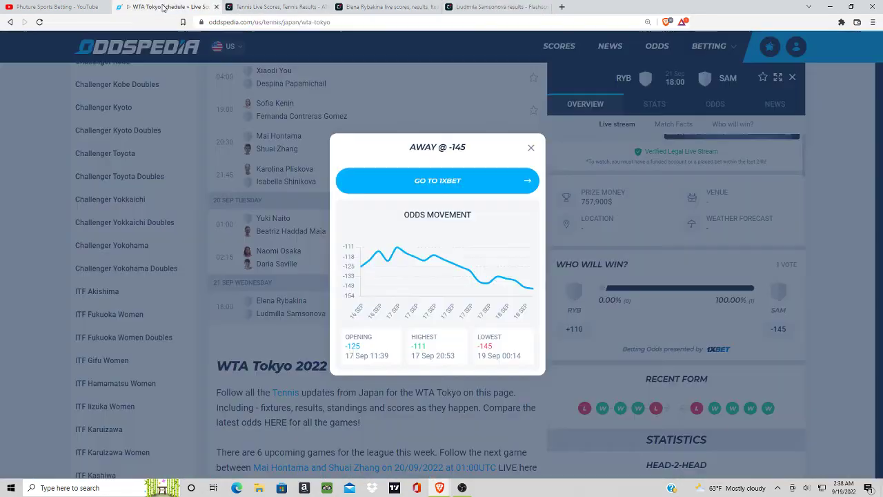
- Recheck the away odds chart (open -125, high -111, low -145), then return to Rybakina's scores
{"action": "left_click", "coordinate": [163, 7]}
{"action": "left_click", "coordinate": [386, 7]}
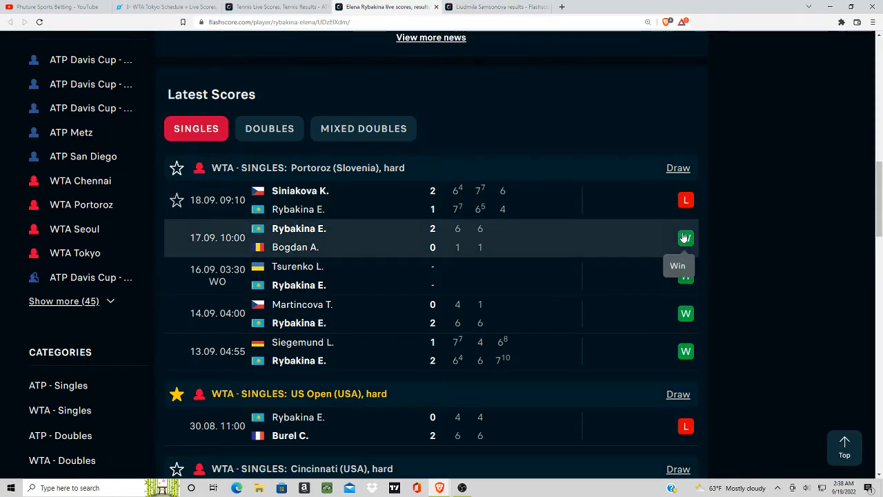
{"action": "scroll", "coordinate": [685, 238], "scroll_direction": "up", "scroll_amount": 3}
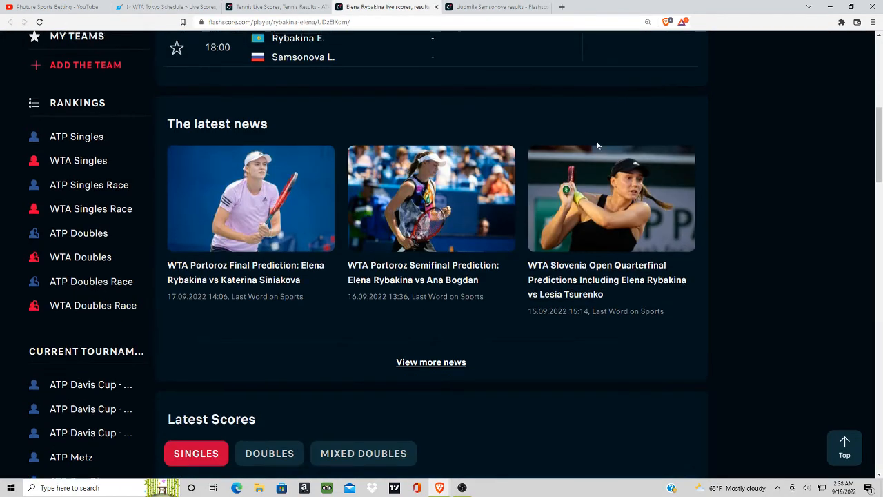
{"action": "scroll", "coordinate": [596, 141], "scroll_direction": "up", "scroll_amount": 3}
{"action": "left_click", "coordinate": [500, 7]}
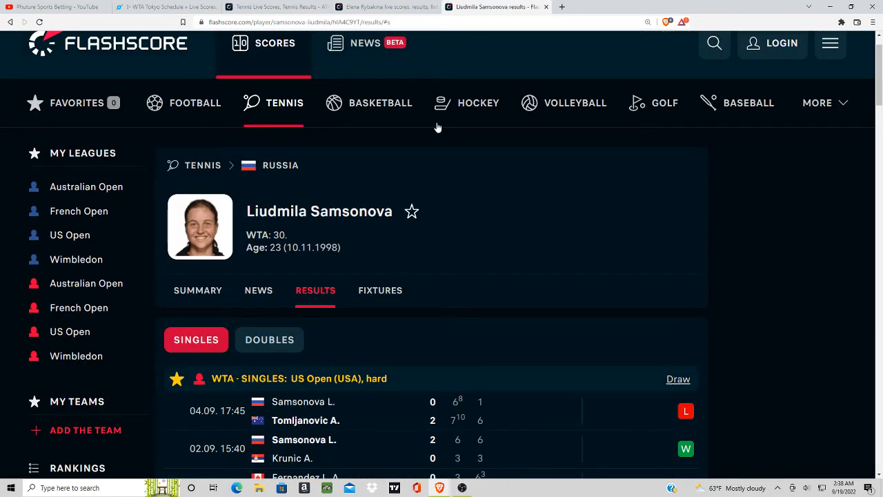
{"action": "left_click", "coordinate": [381, 7]}
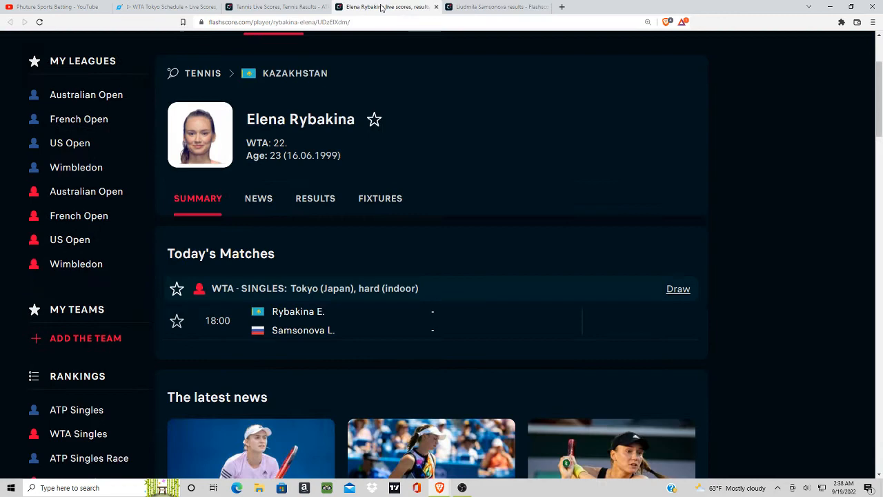
{"action": "scroll", "coordinate": [683, 290], "scroll_direction": "down", "scroll_amount": 8}
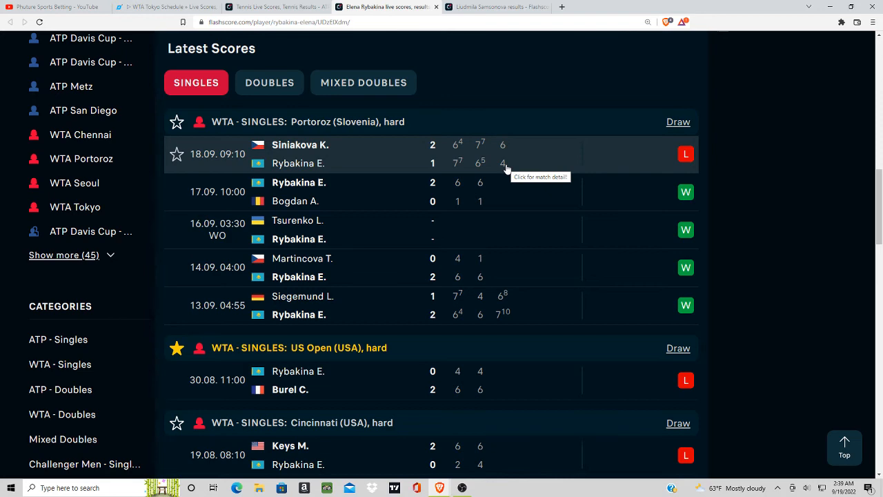
- Bring up Samsonova's recent Flashscore results again before returning to the Oddspedia odds chart
{"action": "left_click", "coordinate": [482, 7]}
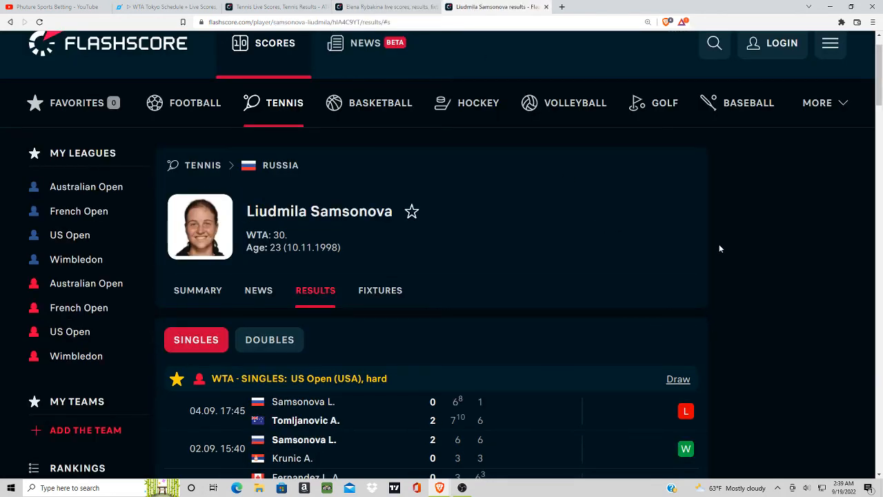
{"action": "scroll", "coordinate": [720, 249], "scroll_direction": "down", "scroll_amount": 2}
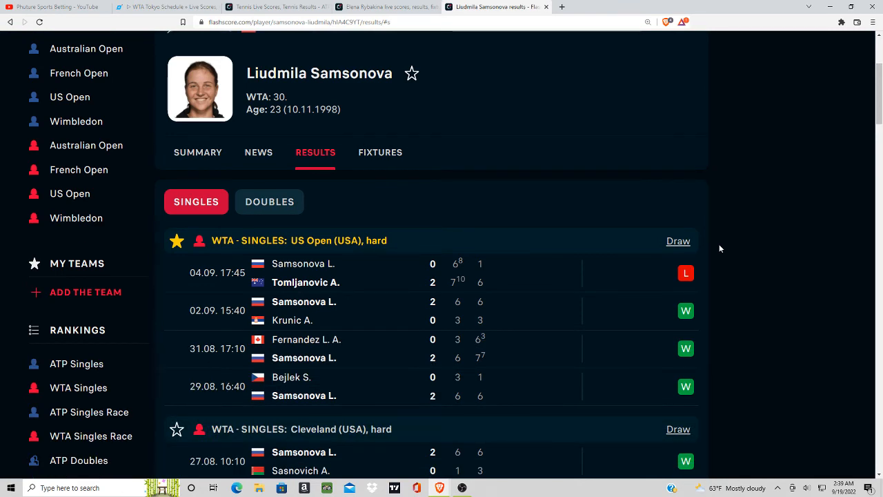
{"action": "scroll", "coordinate": [720, 248], "scroll_direction": "down", "scroll_amount": 2}
{"action": "scroll", "coordinate": [720, 248], "scroll_direction": "down", "scroll_amount": 1}
{"action": "scroll", "coordinate": [720, 248], "scroll_direction": "up", "scroll_amount": 5}
{"action": "scroll", "coordinate": [719, 243], "scroll_direction": "down", "scroll_amount": 1}
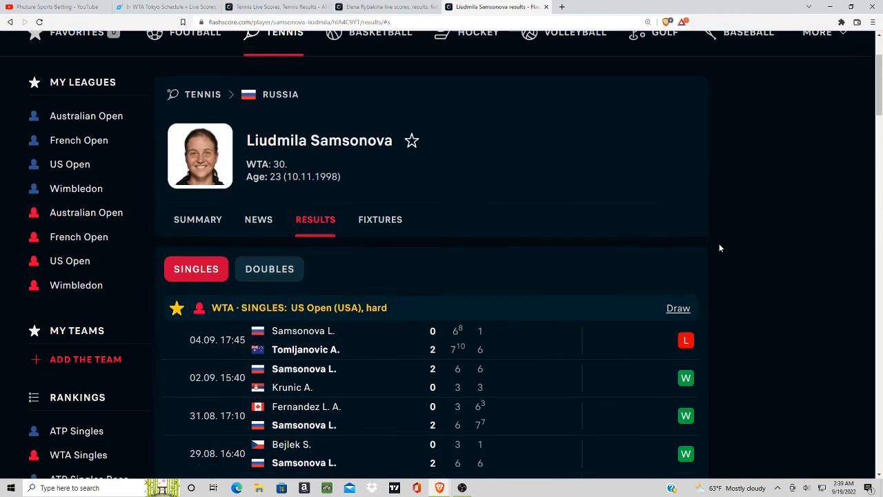
{"action": "scroll", "coordinate": [719, 243], "scroll_direction": "down", "scroll_amount": 1}
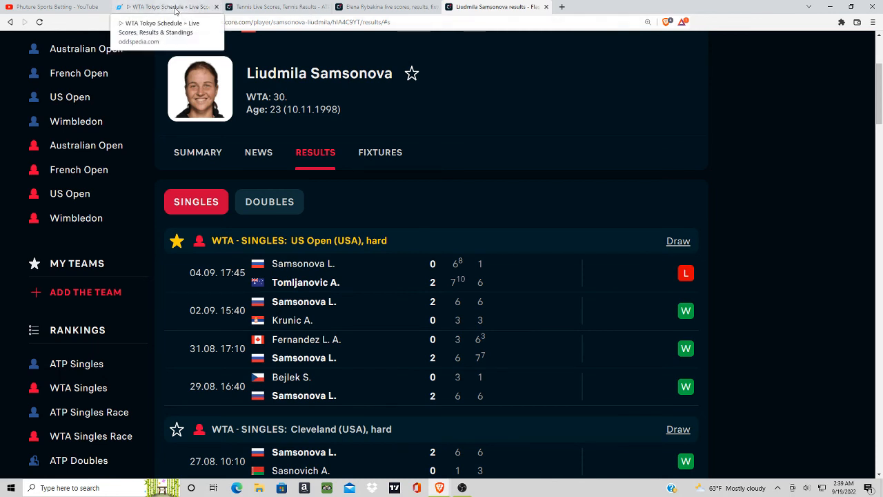
{"action": "left_click", "coordinate": [176, 10]}
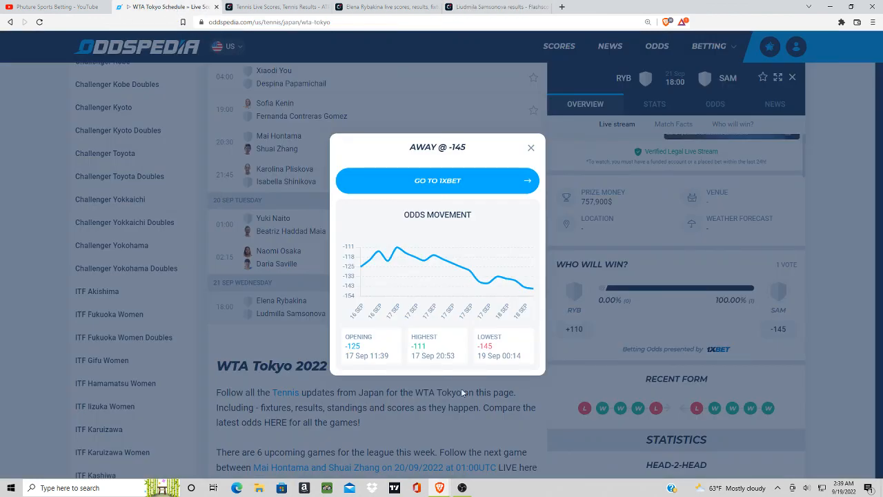